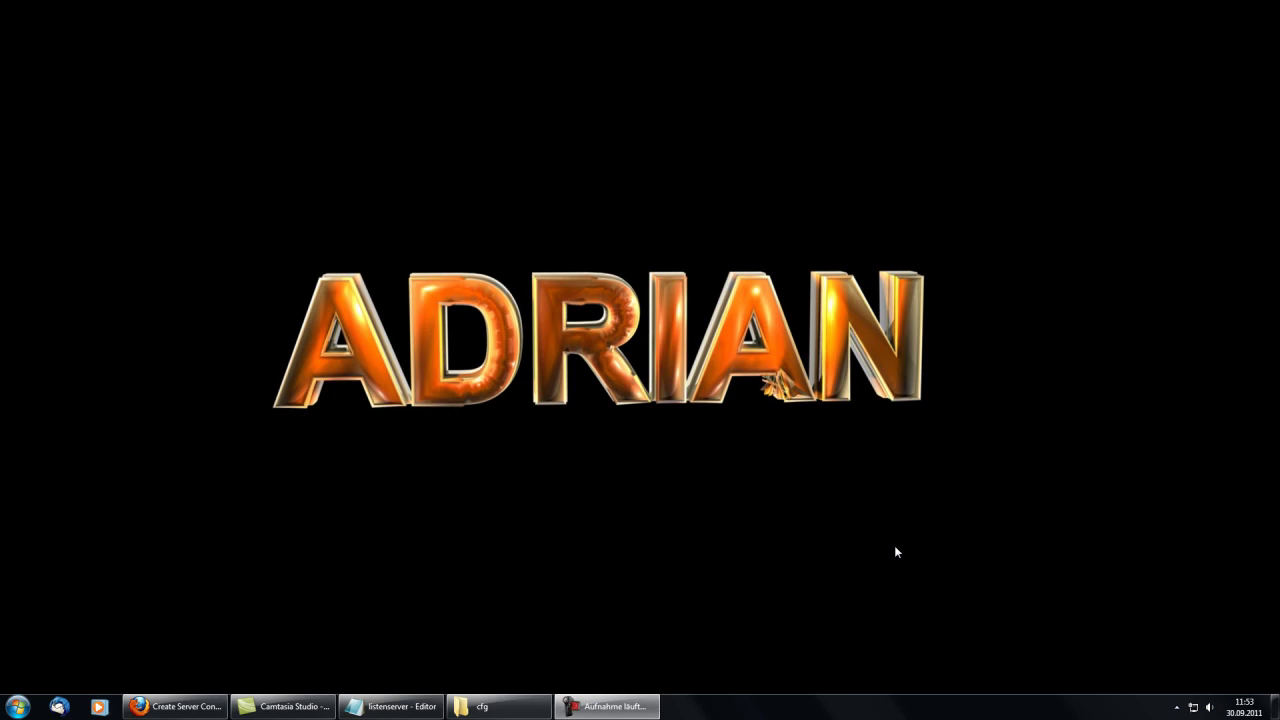
Step: Bring up the listenserver config in the text editor and examine its general server settings and basic server settings, including mp_round_restart_delay
left_click(390, 706)
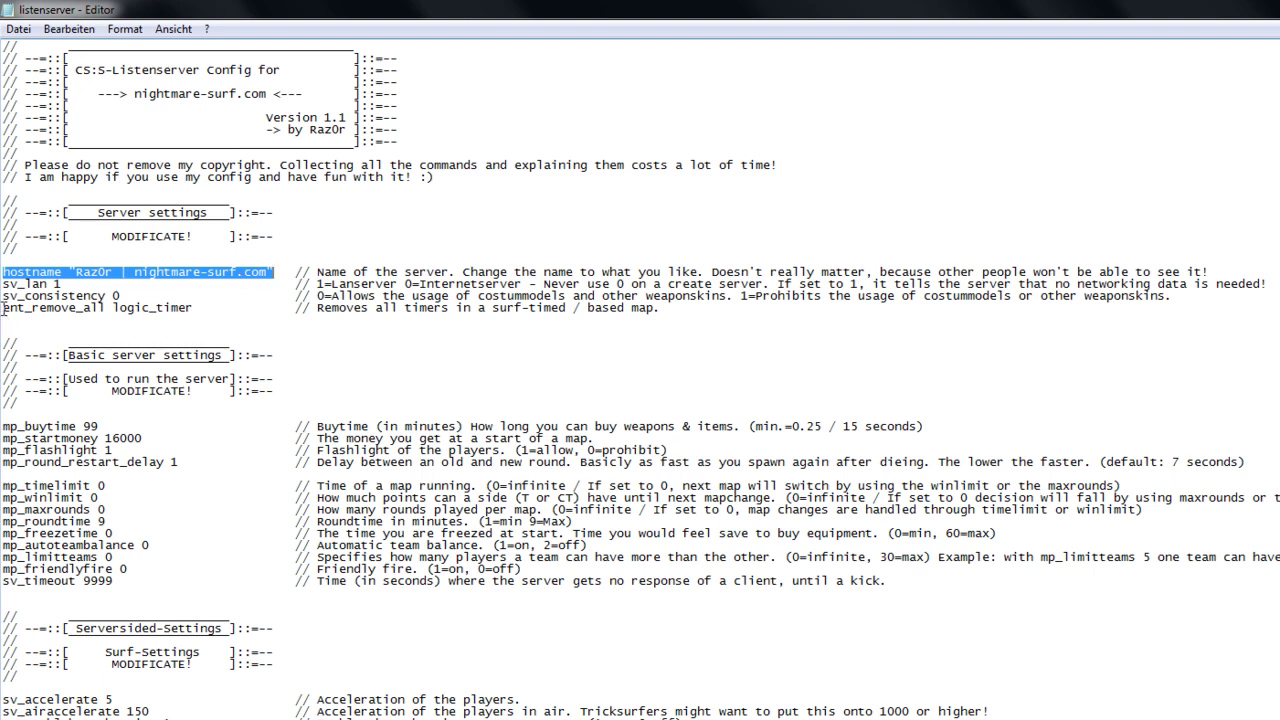
left_click_drag(3, 309, 196, 313)
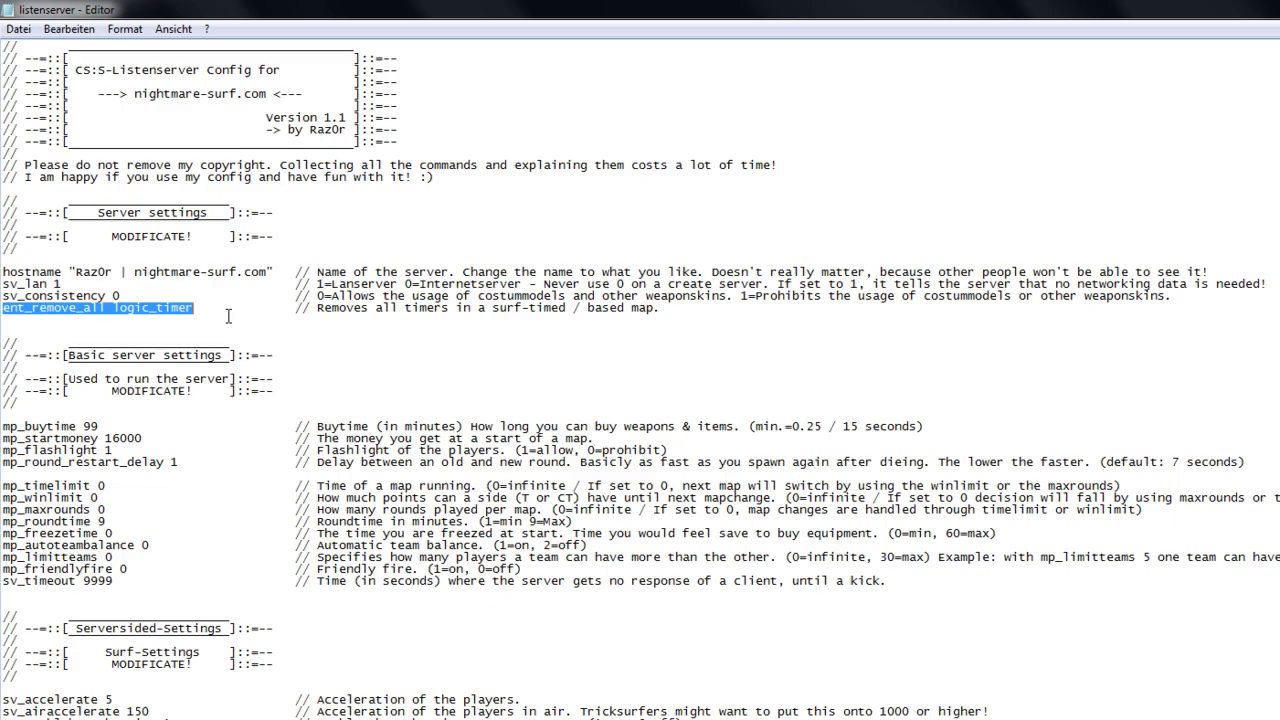
left_click_drag(297, 390, 3, 345)
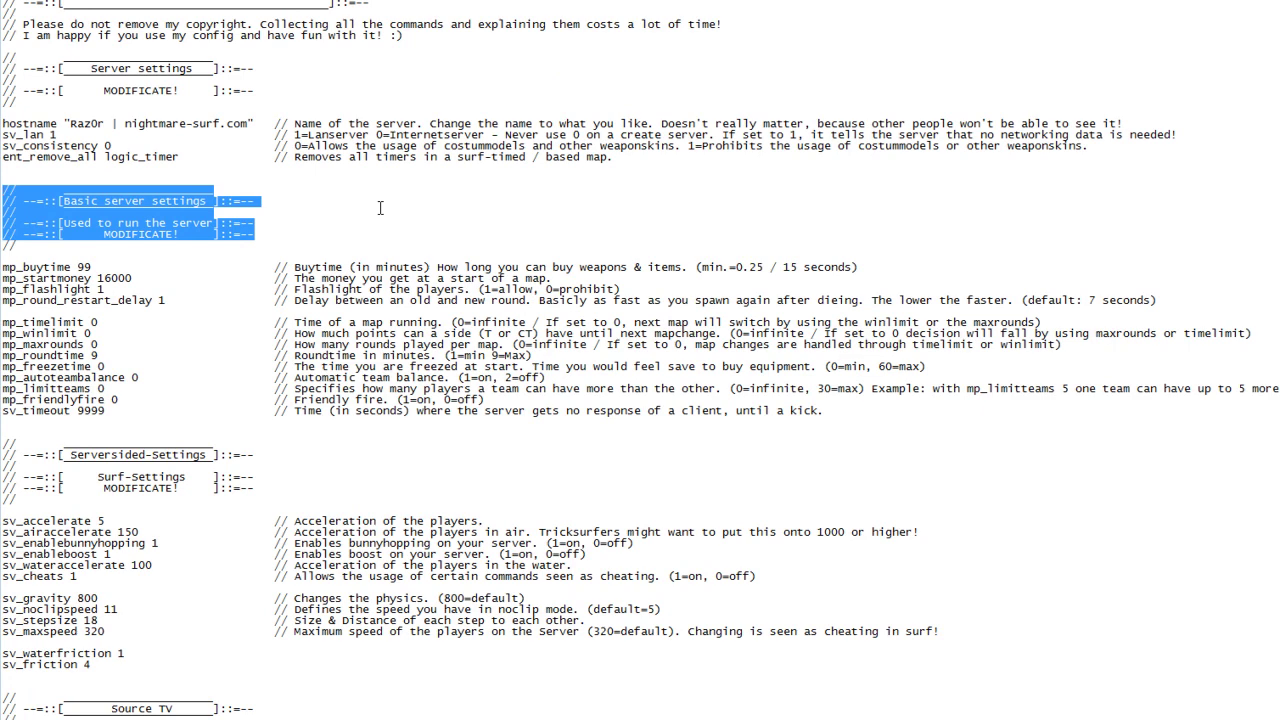
left_click(4, 300)
left_click_drag(4, 300, 177, 300)
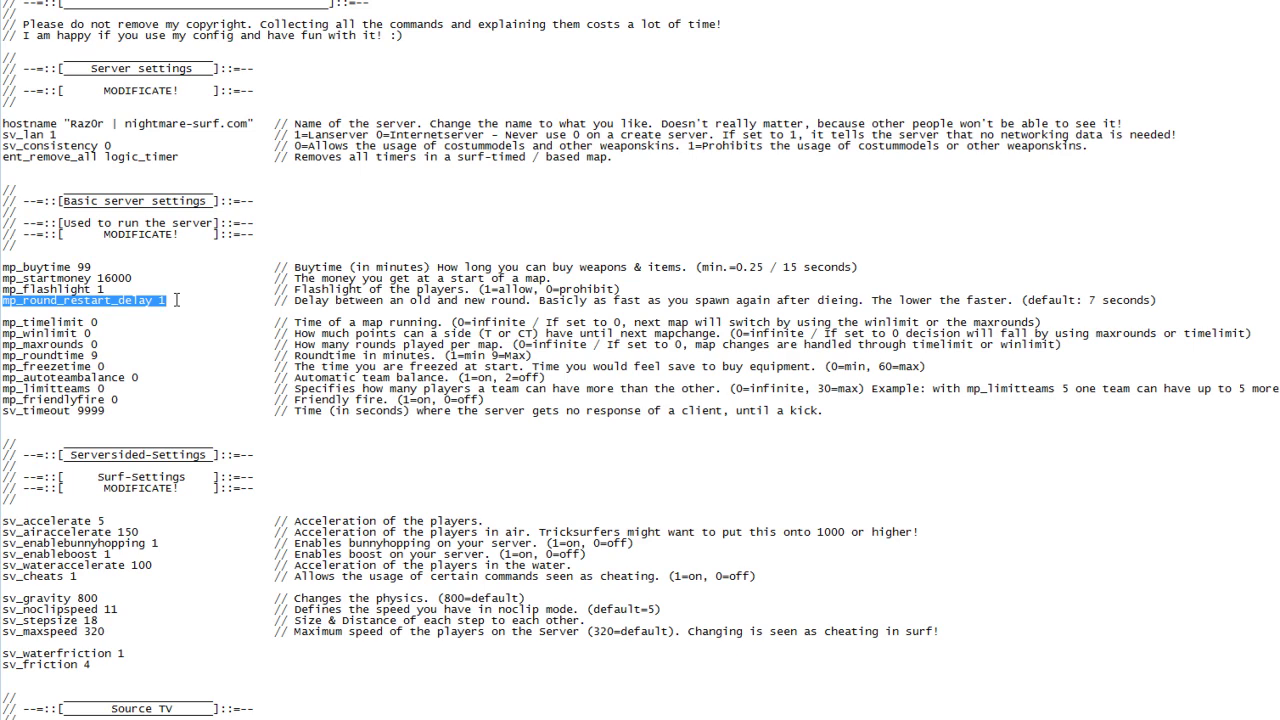
scroll(176, 300, "down", 3)
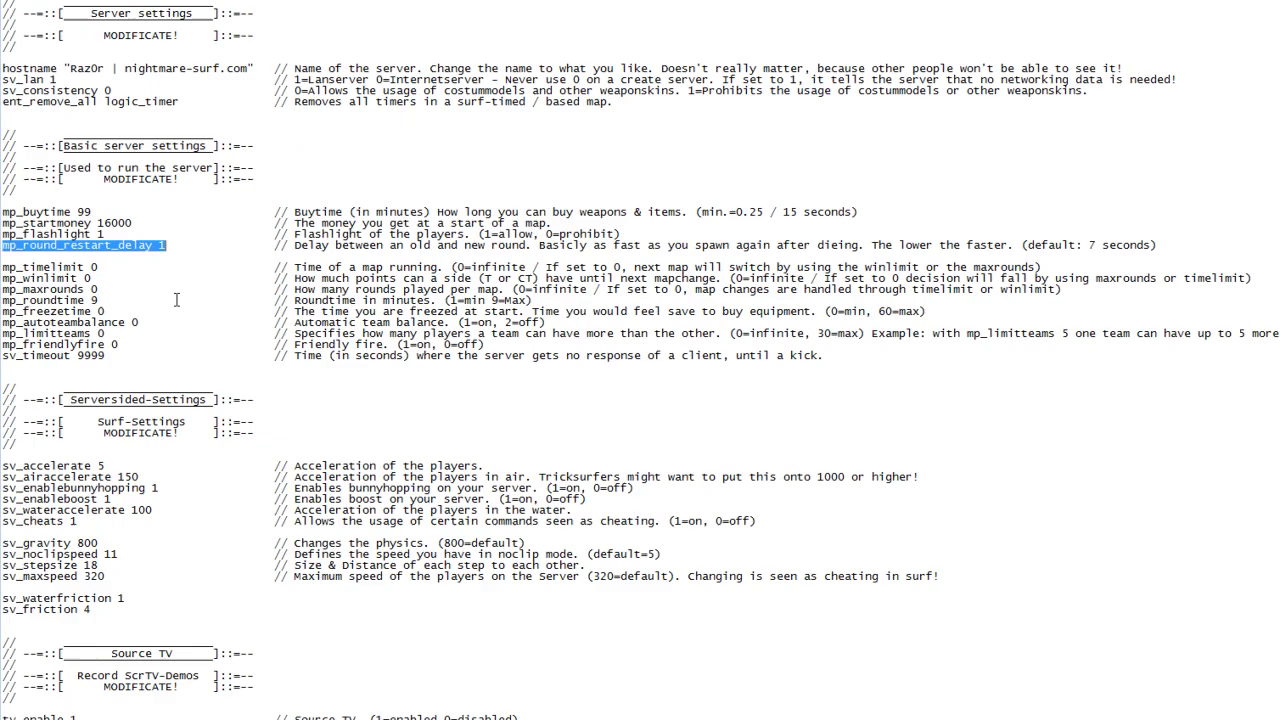
Step: Examine the surf settings block of the config, including the sv_airaccelerate line
left_click_drag(212, 562, 122, 398)
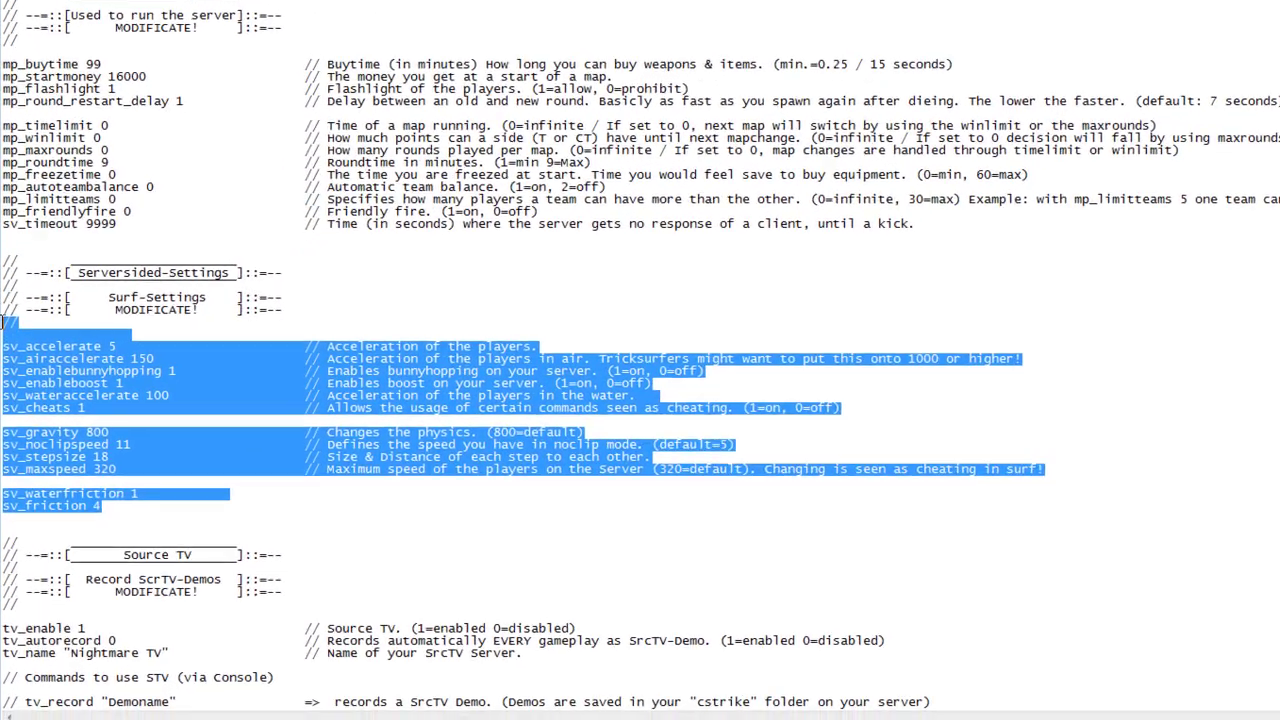
left_click(122, 398)
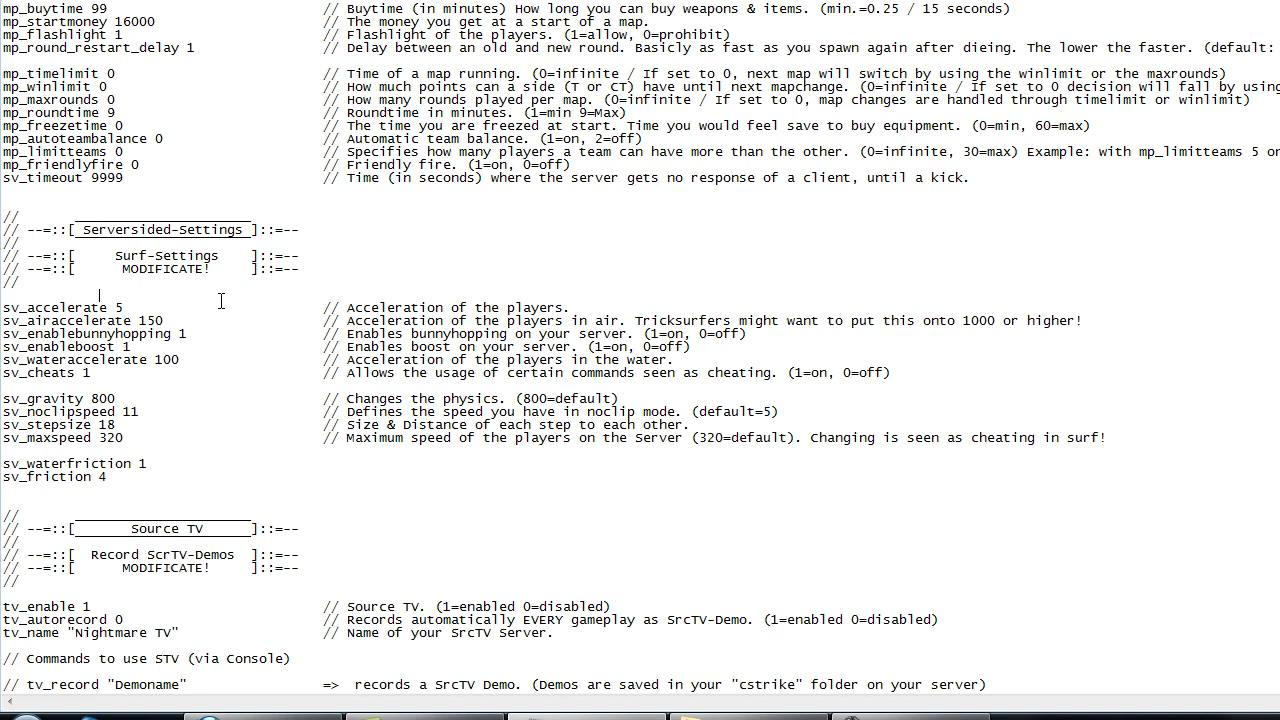
left_click_drag(173, 321, 27, 321)
left_click(46, 293)
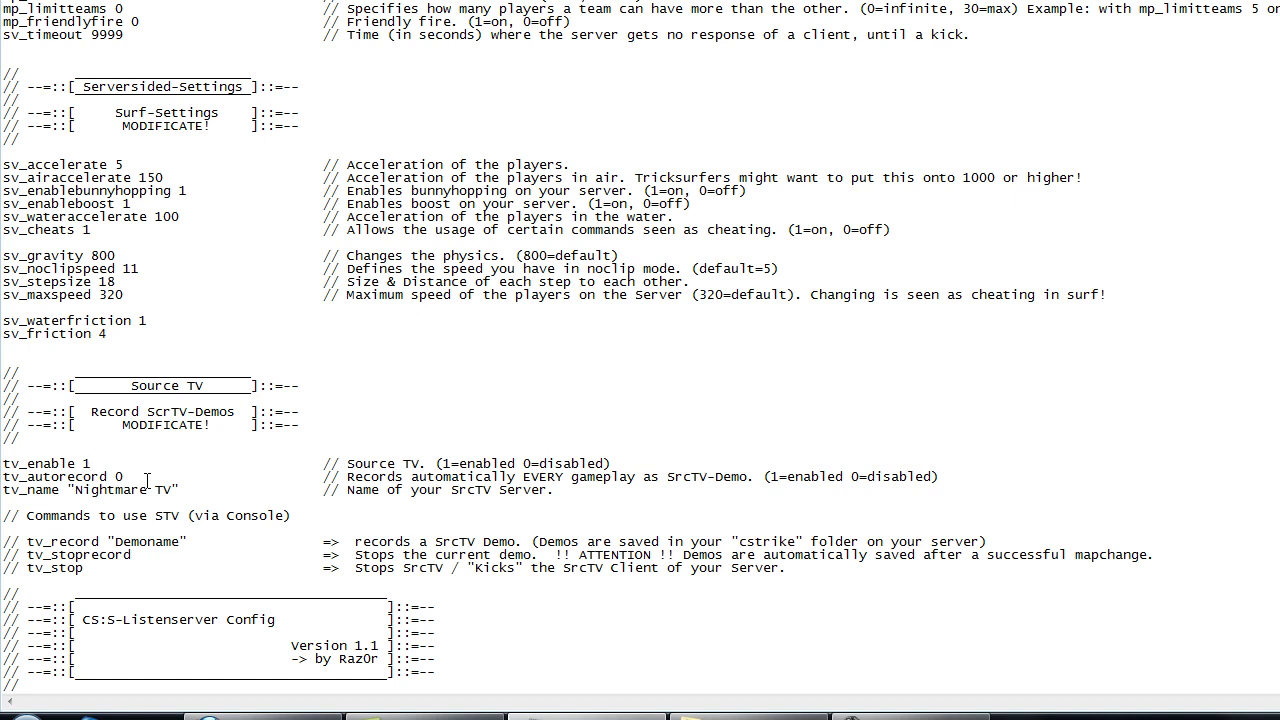
Step: Retype the closing quotation mark of the tv_name value in the Source TV section
left_click(179, 489)
key("BackSpace")
type("\"")
Step: Replace the quoted demo name in the tv_record comment line with DemoRaz0r
left_click(115, 541)
key("BackSpace")
key("BackSpace")
left_click_drag(106, 540, 172, 541)
type("DemoRa")
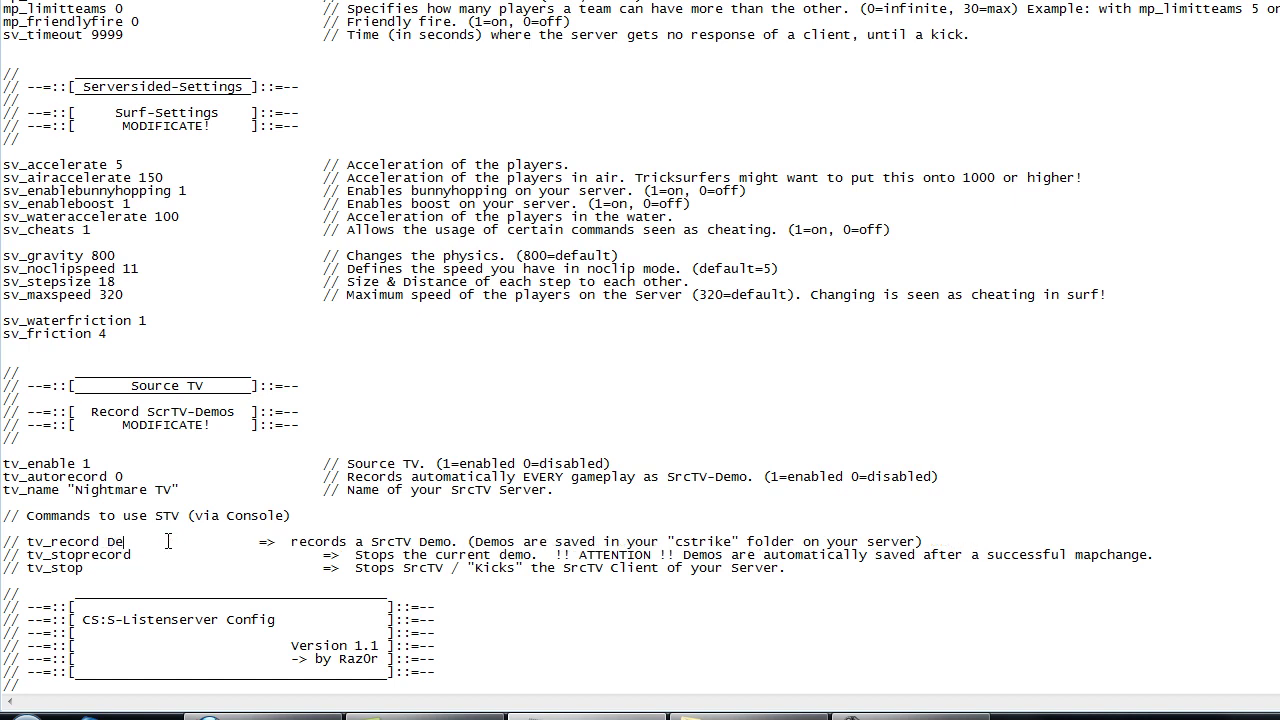
type("z0r1")
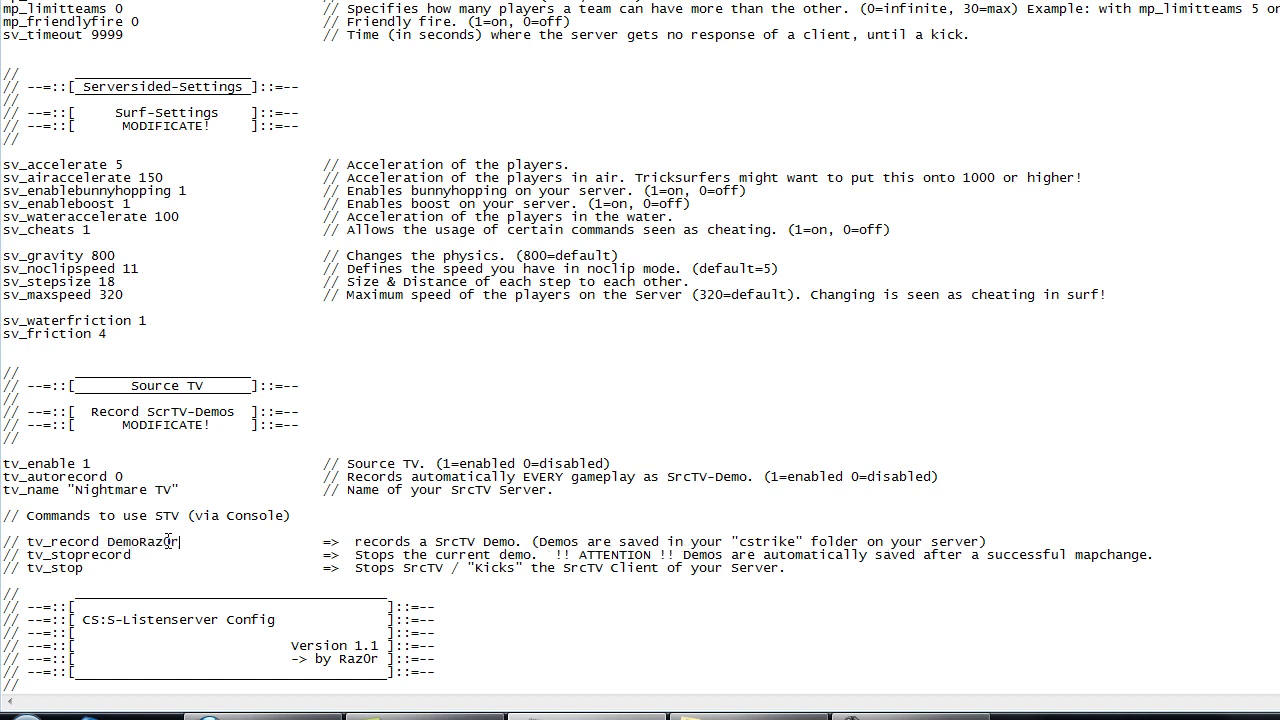
Step: Set the demo name in the tv_record comment line to Demoname, without quotation marks
key("BackSpace")
key("BackSpace")
key("BackSpace")
key("BackSpace")
key("BackSpace")
key("BackSpace")
key("BackSpace")
key("BackSpace")
key("BackSpace")
key("BackSpace")
type("Demoname")
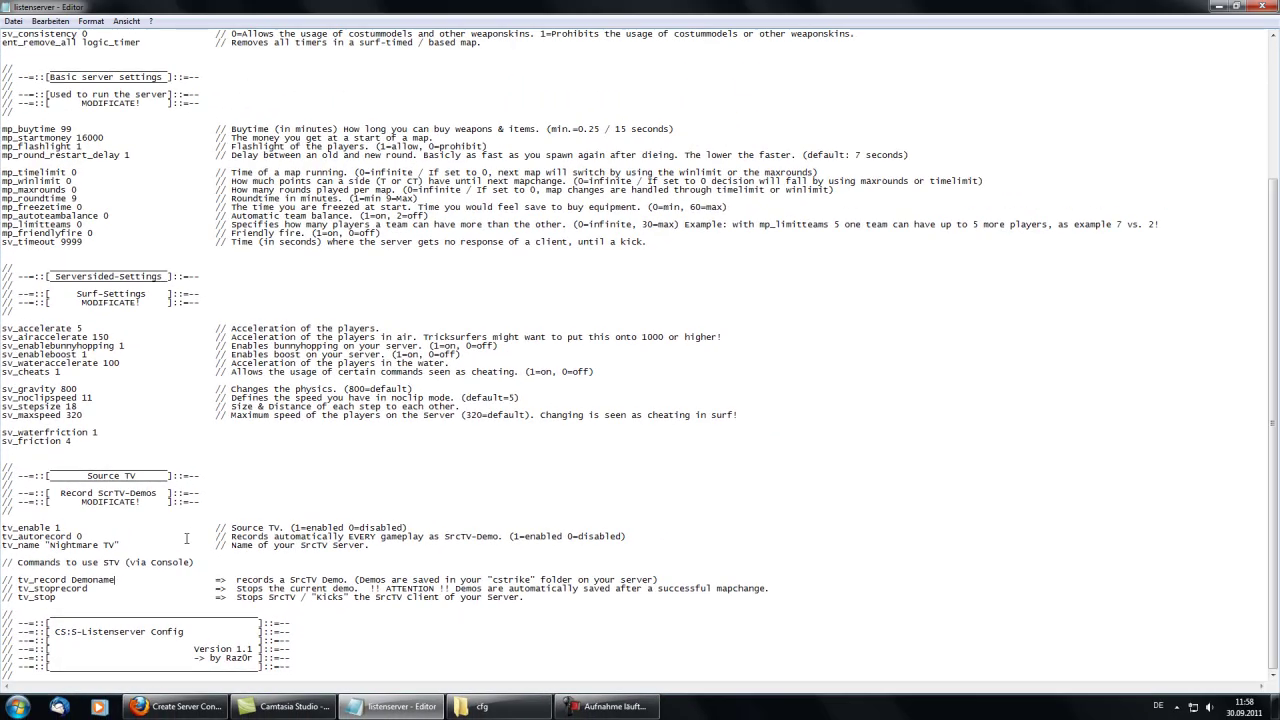
Step: Switch to the cfg folder in Windows Explorer and open the listenserver CFG file from there
scroll(186, 539, "up", 7)
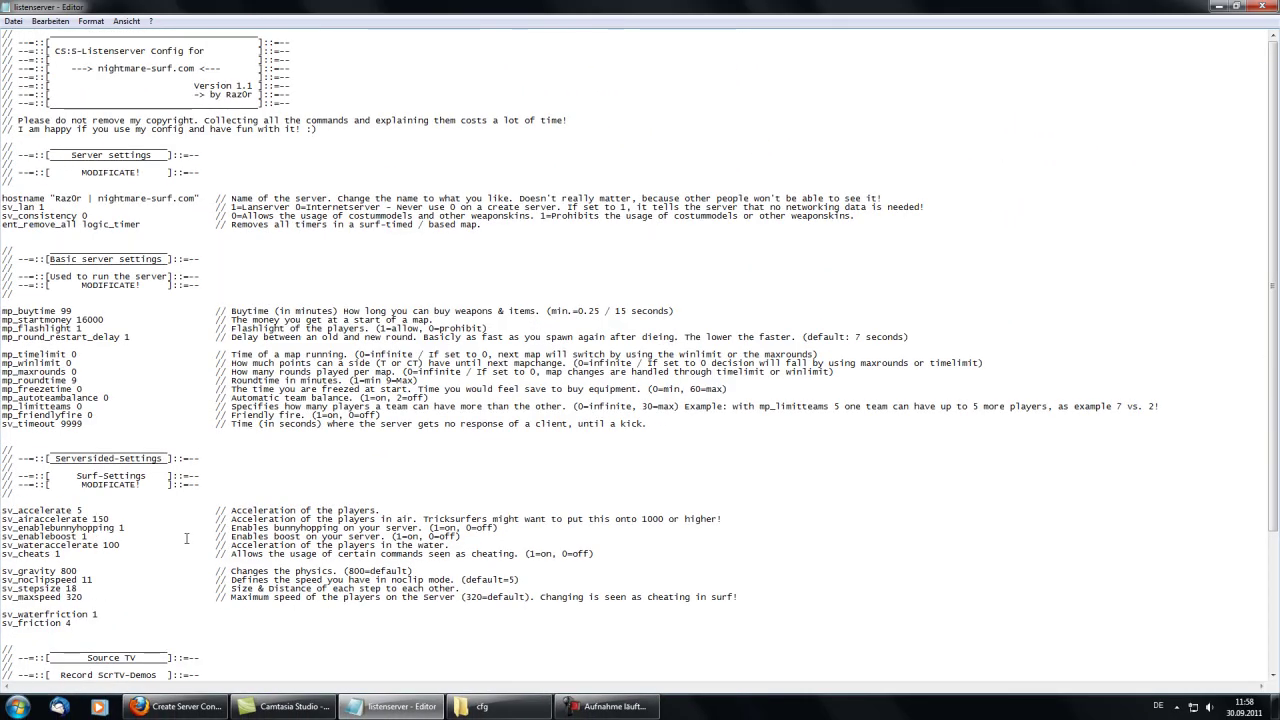
left_click(482, 706)
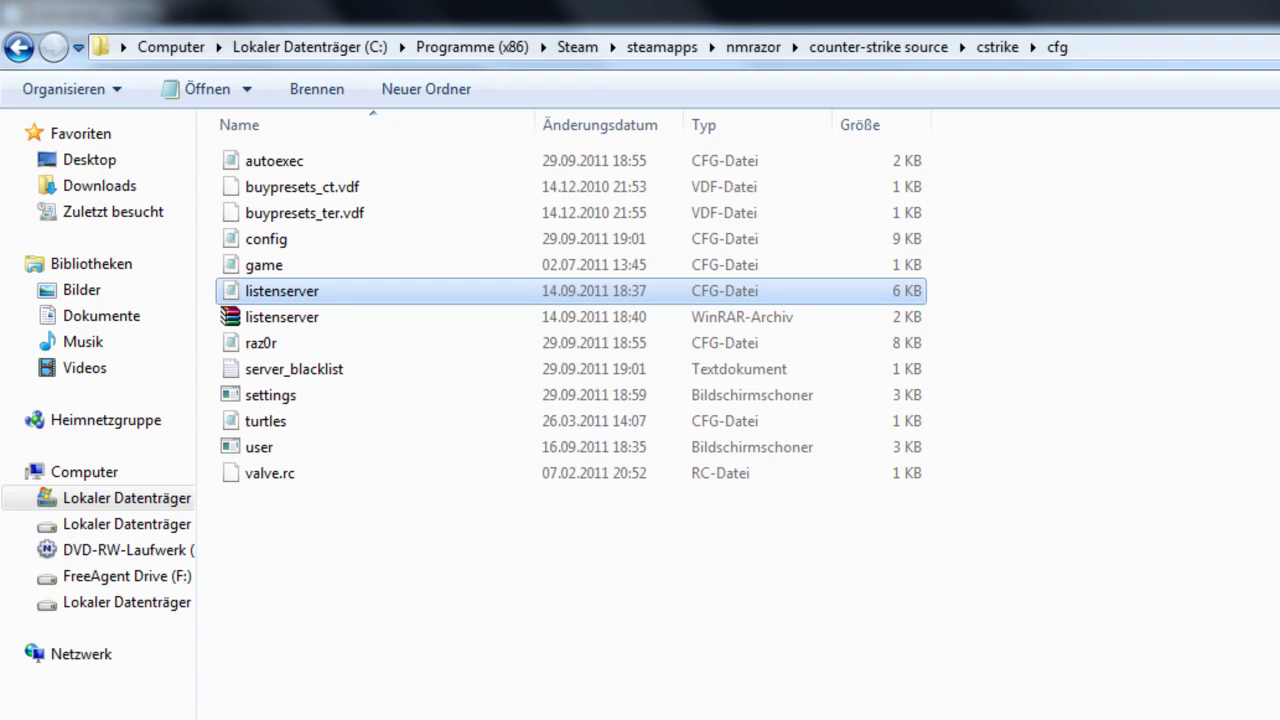
key("Return")
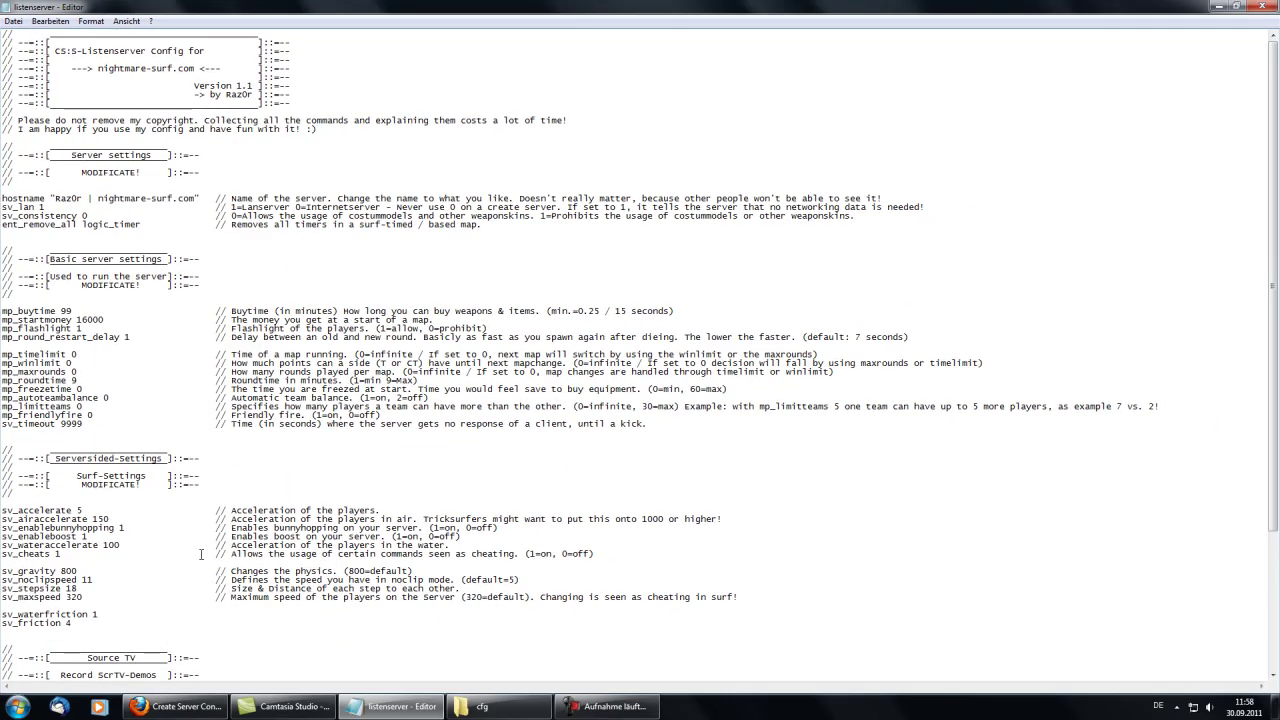